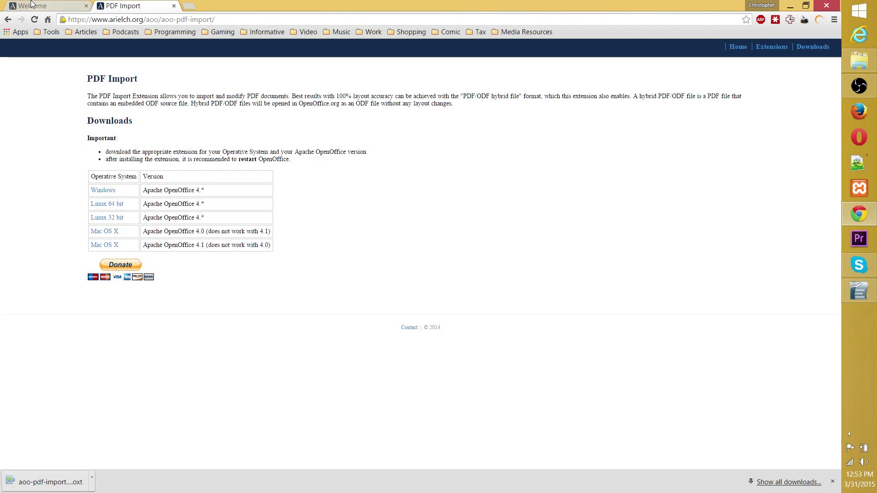
Open the downloaded aoo-pdf-import .oxt extension from Chrome's download shelf
left_click(51, 24)
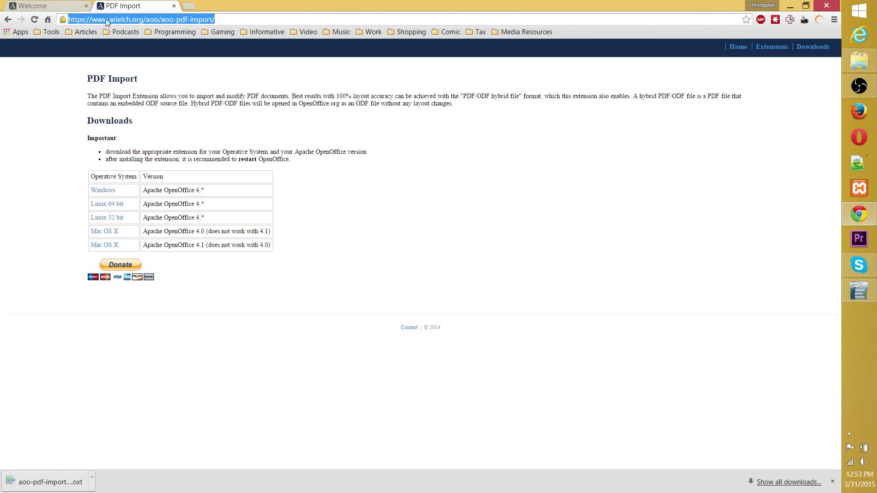
left_click(424, 177)
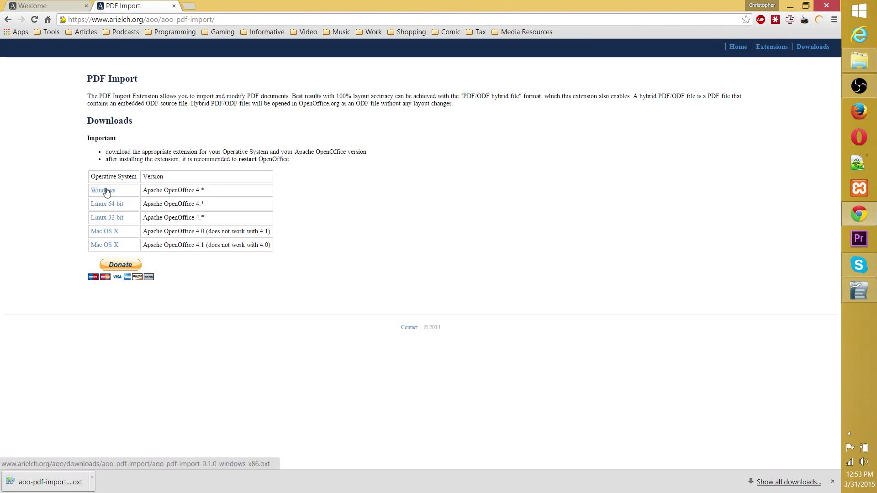
left_click(47, 483)
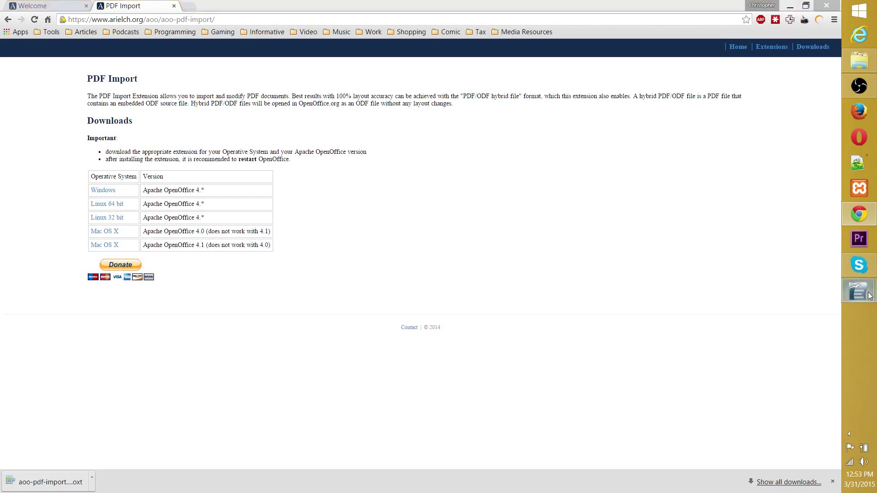
Scroll through the PDF Import license and accept it to install the extension
left_click(816, 329)
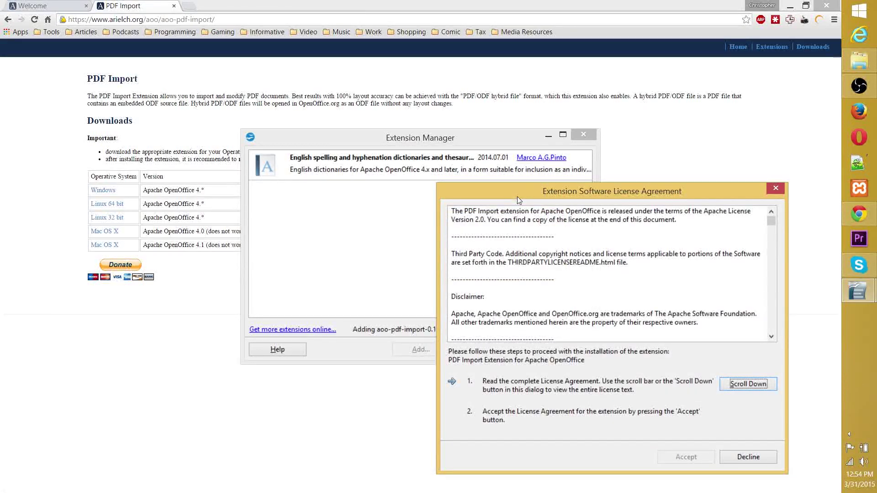
left_click_drag(771, 222, 772, 346)
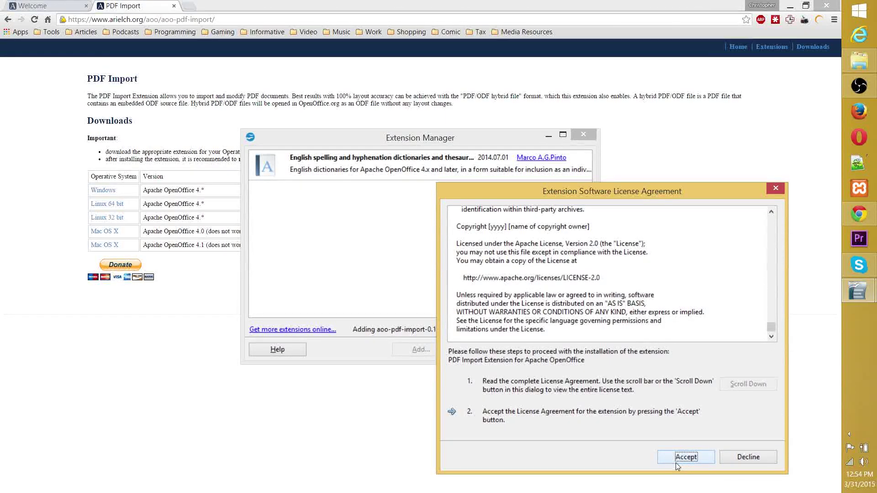
left_click(701, 456)
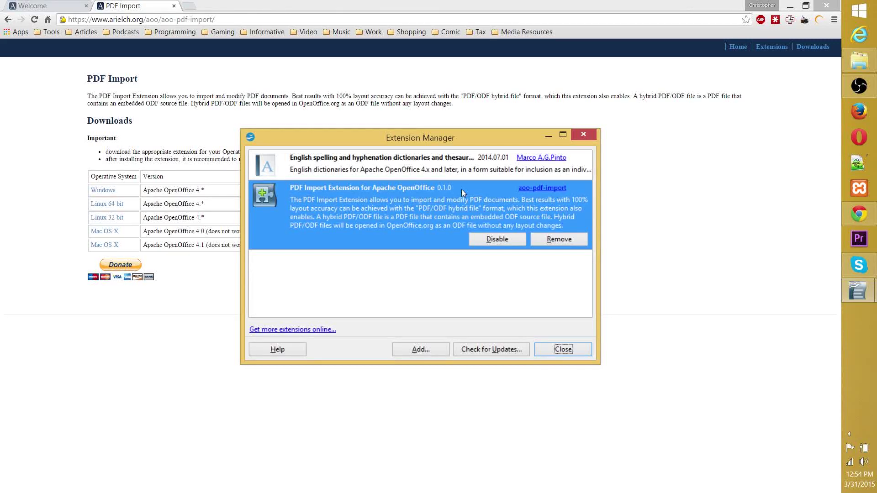
Close Extension Manager, maximize the Song that Never Ends document, and choose File > Export
left_click(563, 350)
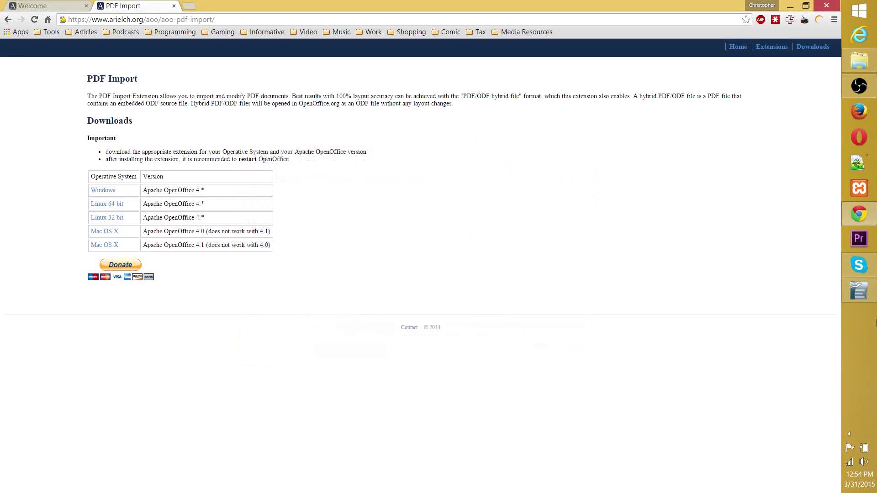
right_click(859, 291)
left_click(858, 291)
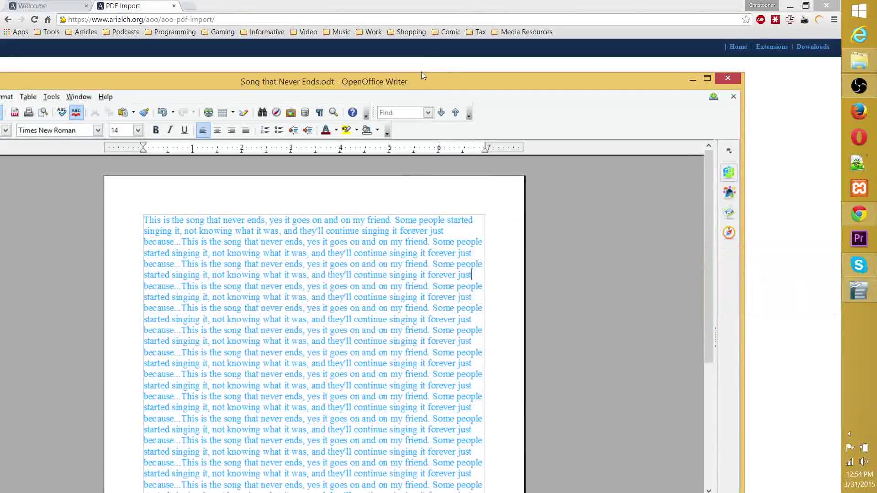
double_click(520, 81)
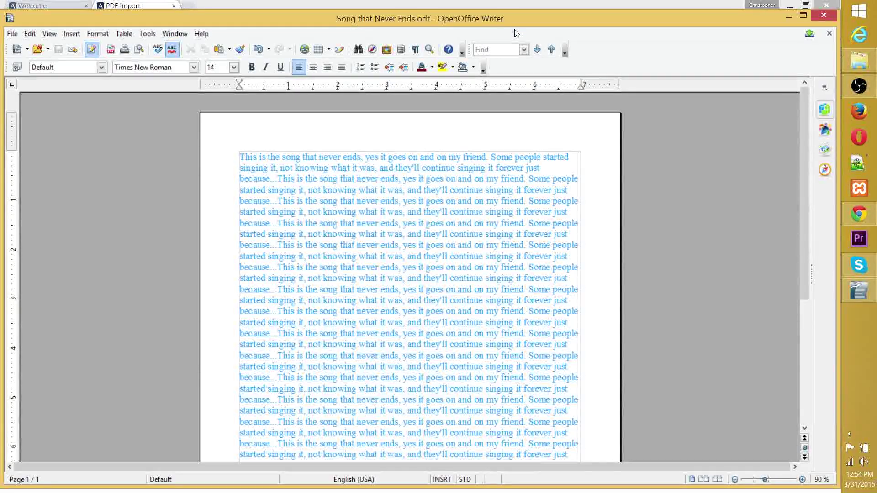
left_click(11, 34)
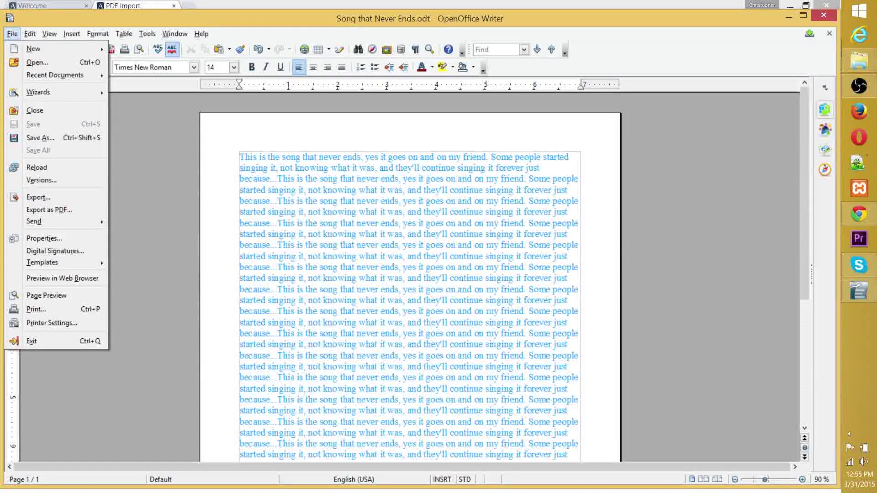
left_click(126, 182)
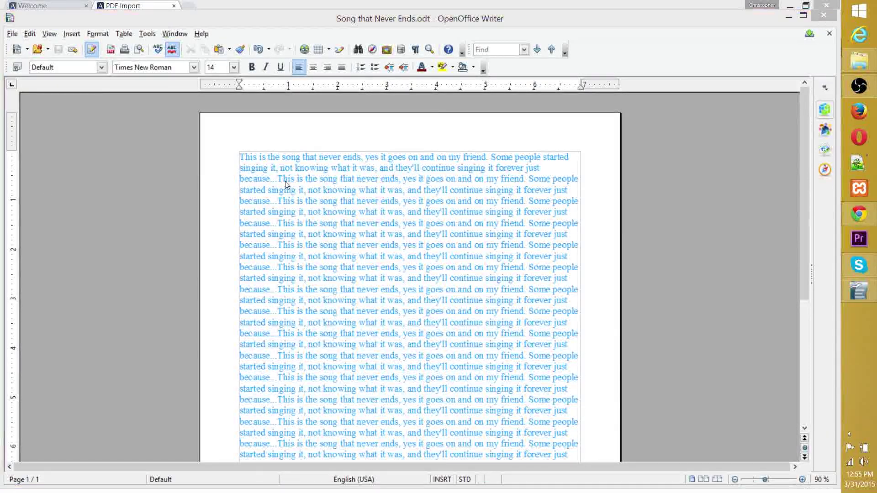
Check the export file types, keep PDF selected, and cancel the Export dialog
left_click(239, 256)
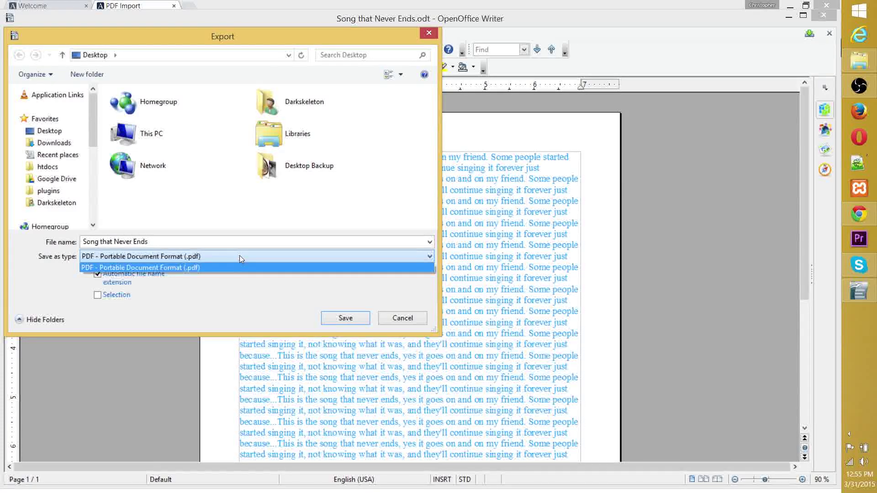
left_click(239, 256)
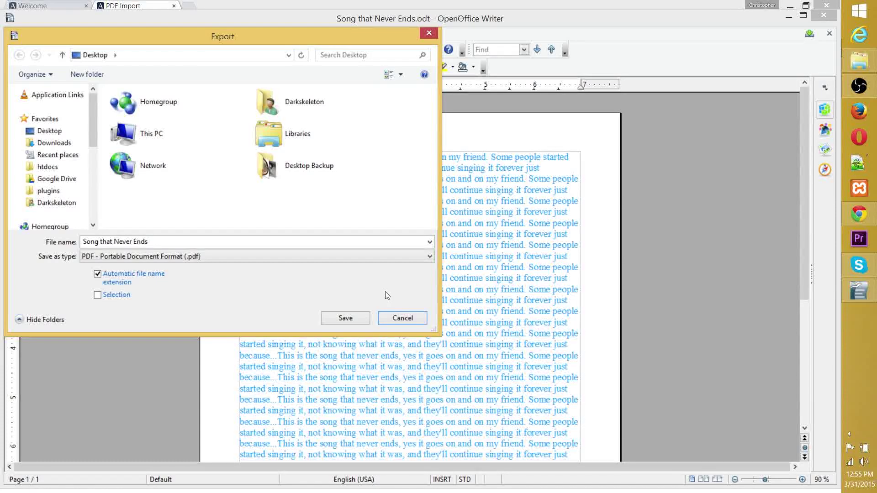
left_click(401, 317)
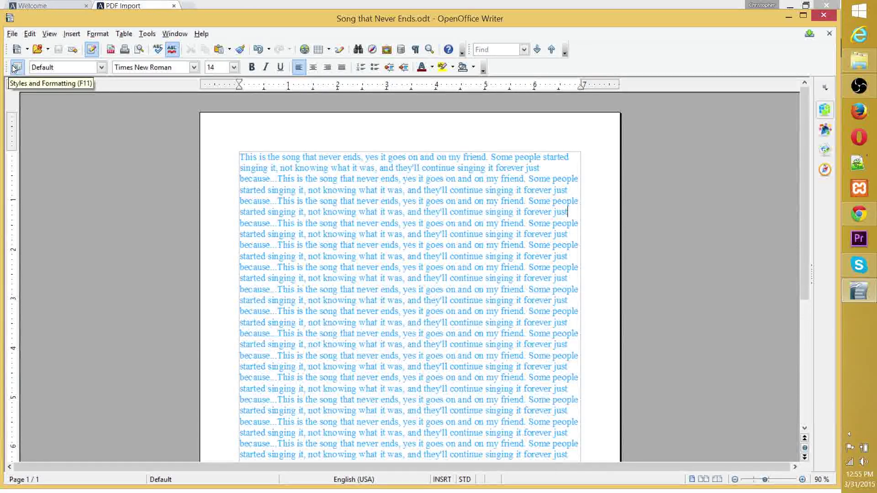
Export the document as a PDF to the Desktop with default PDF options
left_click(12, 34)
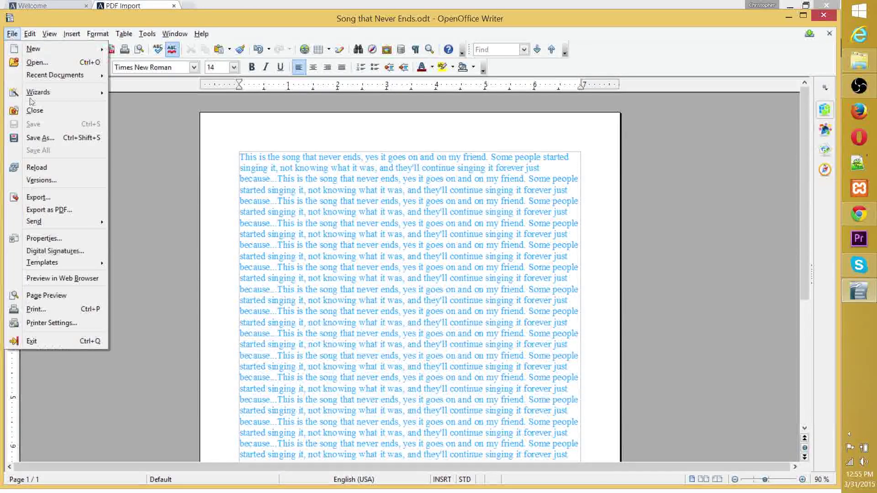
left_click(59, 196)
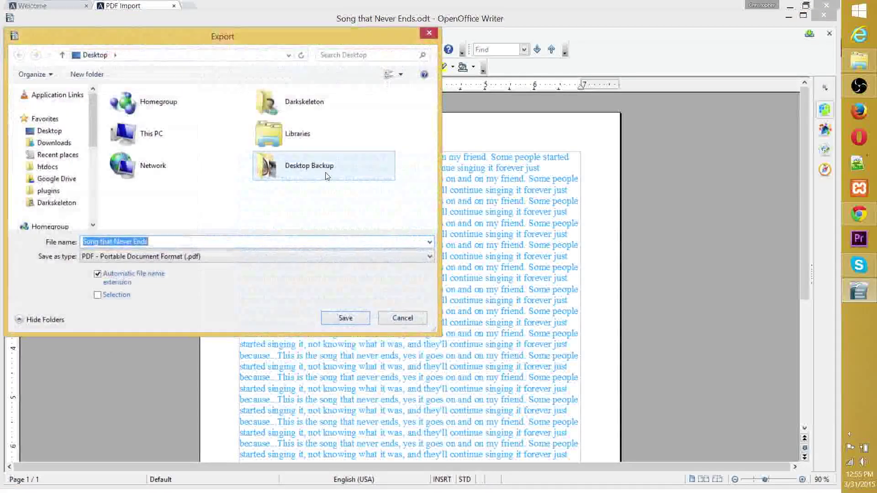
left_click(341, 318)
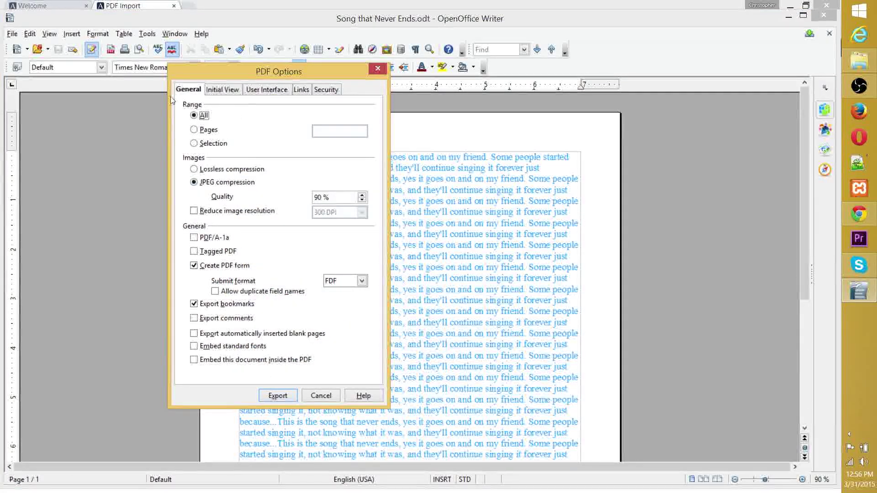
left_click(261, 394)
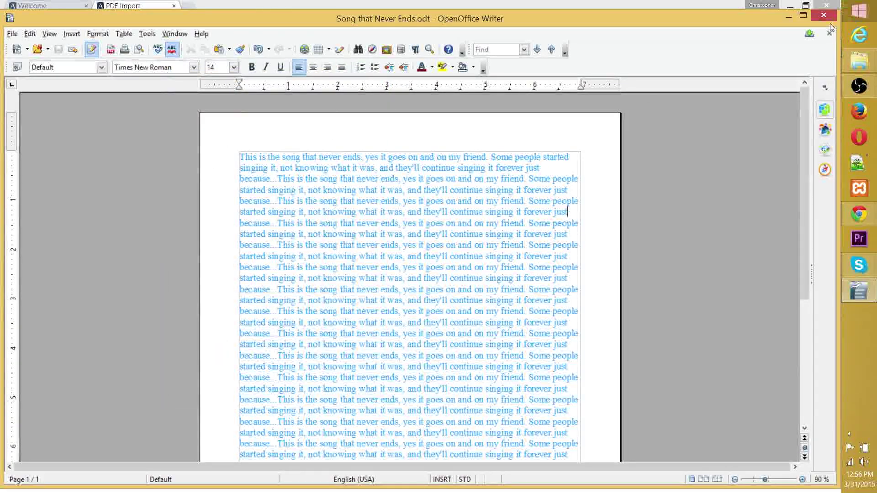
Close Writer, show the desktop, and open the exported Song that Never Ends PDF
left_click(824, 15)
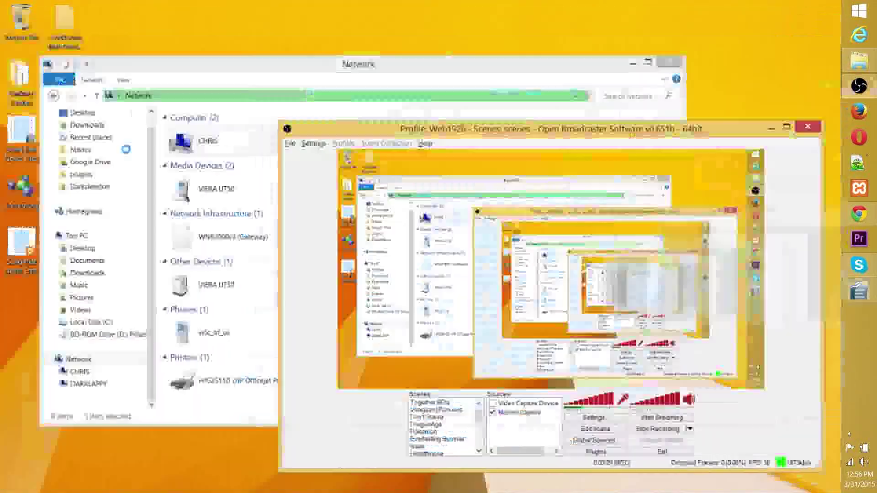
key("super+d")
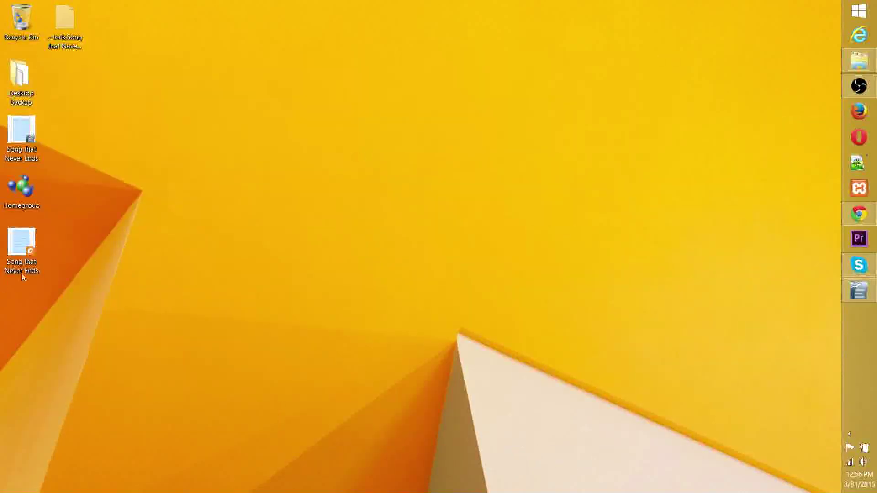
mouse_move(10, 249)
left_mouse_down()
mouse_move(247, 209)
mouse_move(1, 247)
left_mouse_up()
double_click(3, 247)
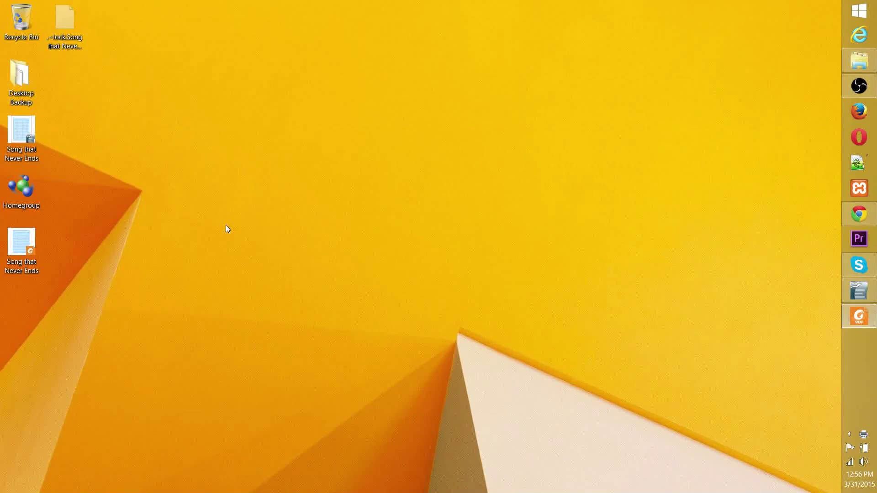
From the PDF's Open with choices, pick 'Look for another app on this PC'
right_click(26, 234)
mouse_move(81, 339)
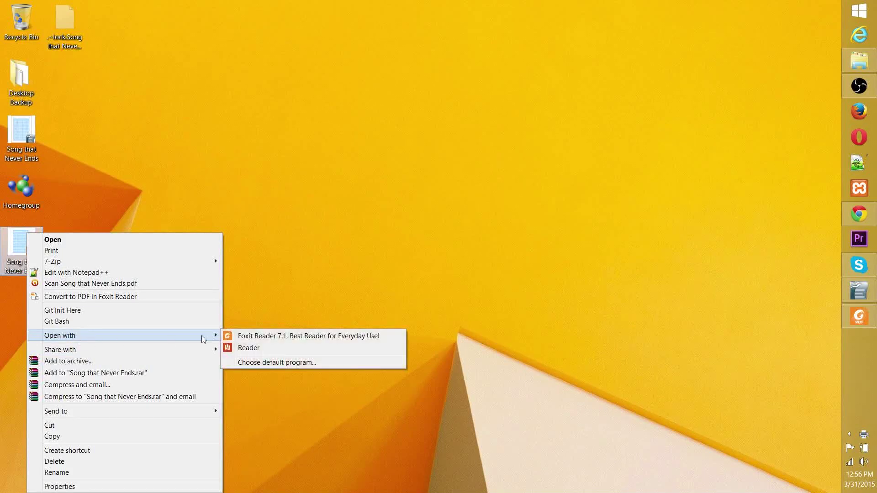
left_click(235, 360)
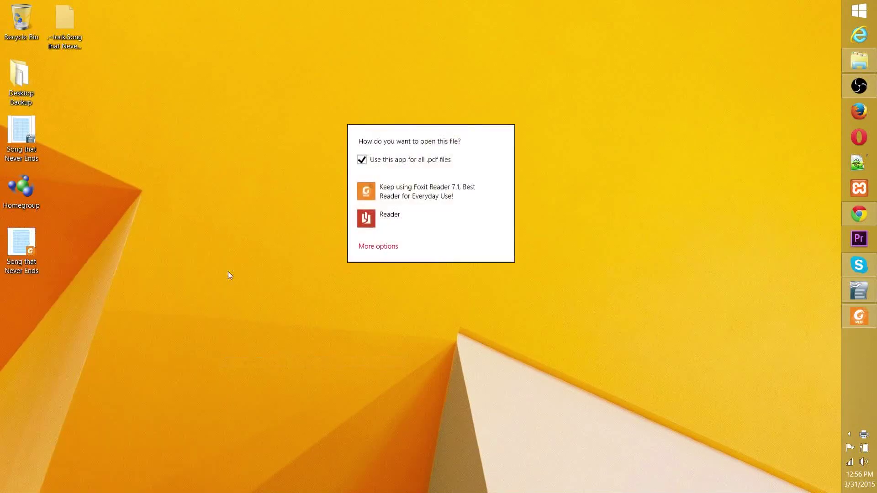
left_click(387, 248)
scroll(426, 243, "down", 3)
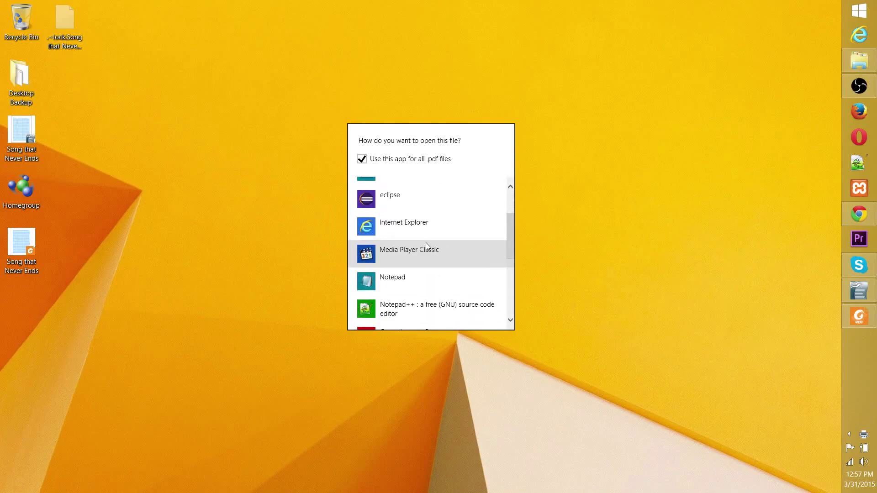
scroll(426, 243, "down", 1)
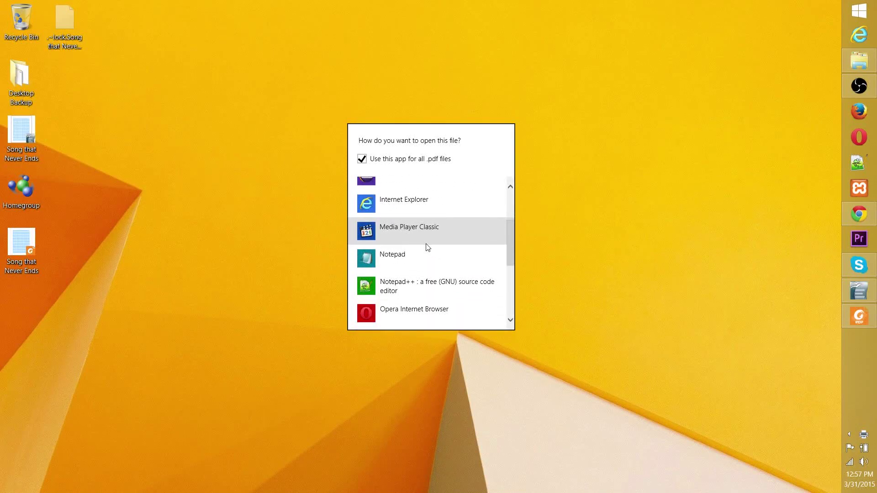
scroll(428, 247, "down", 2)
scroll(428, 247, "down", 2)
scroll(428, 247, "down", 2)
scroll(427, 247, "up", 9)
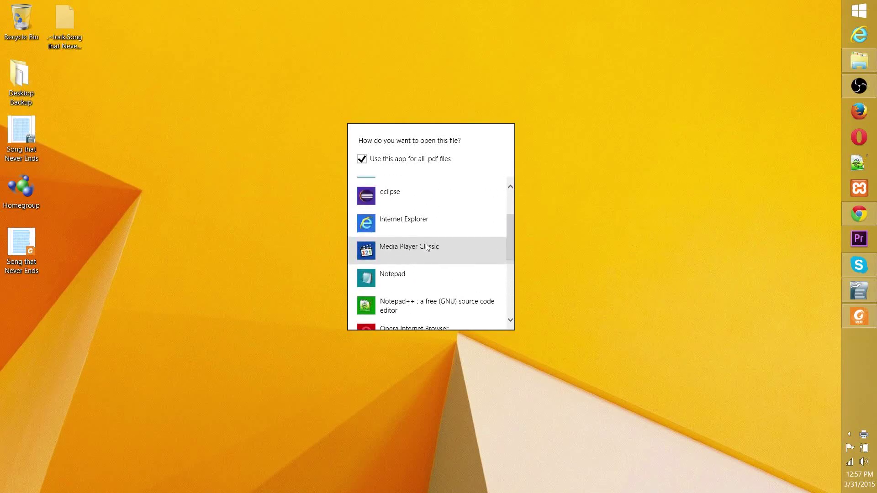
scroll(428, 247, "down", 9)
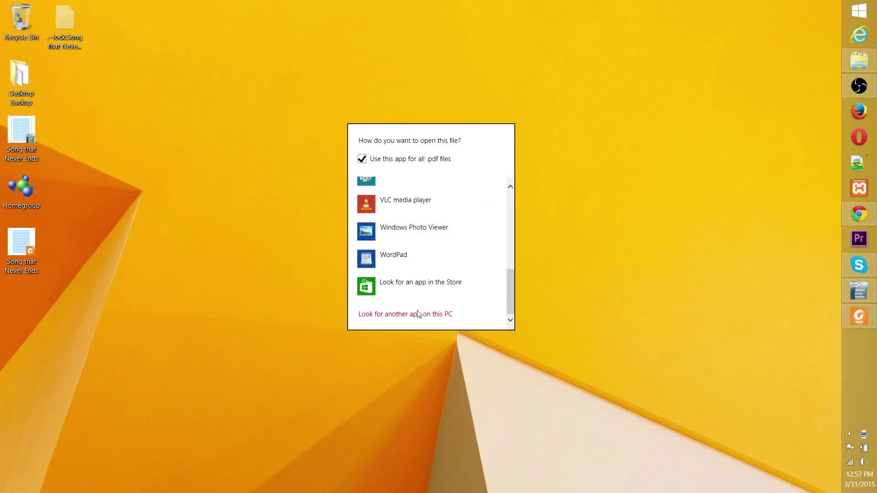
left_click(420, 314)
Center and enlarge the Open with browser, then show Local Disk (C:)
left_click_drag(161, 10, 404, 62)
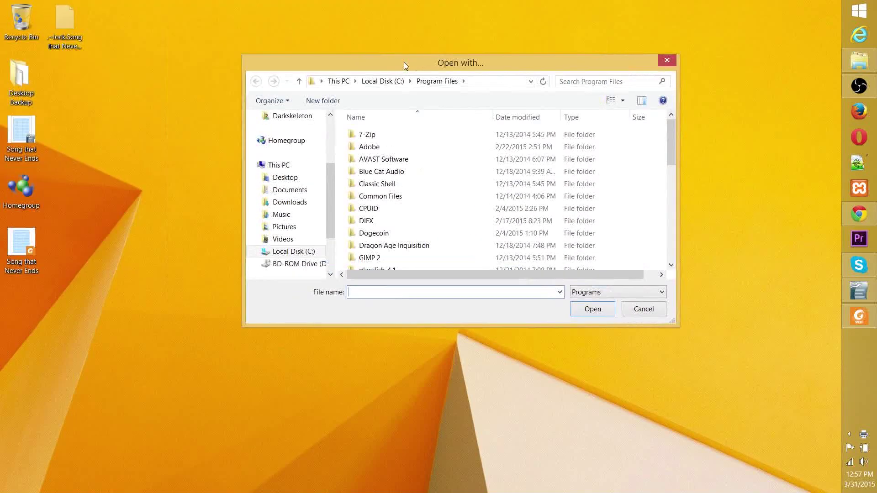
left_click_drag(665, 320, 749, 398)
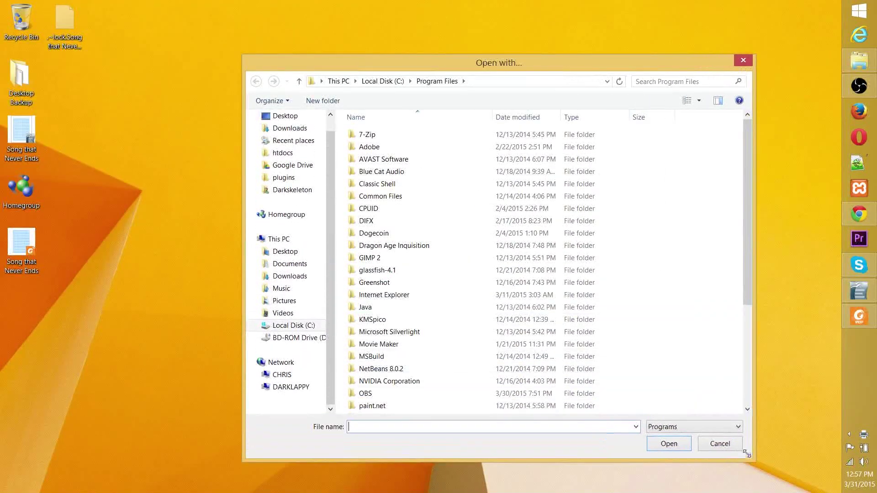
left_click(498, 319)
scroll(493, 322, "down", 2)
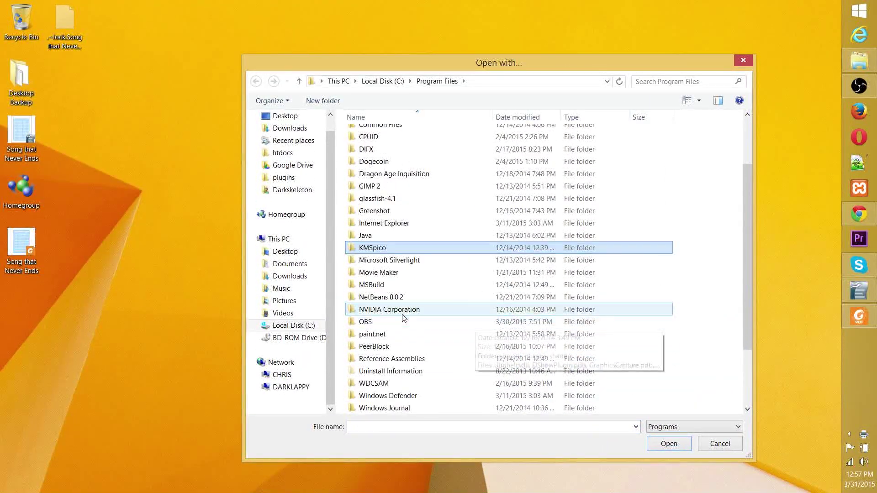
scroll(413, 324, "down", 1)
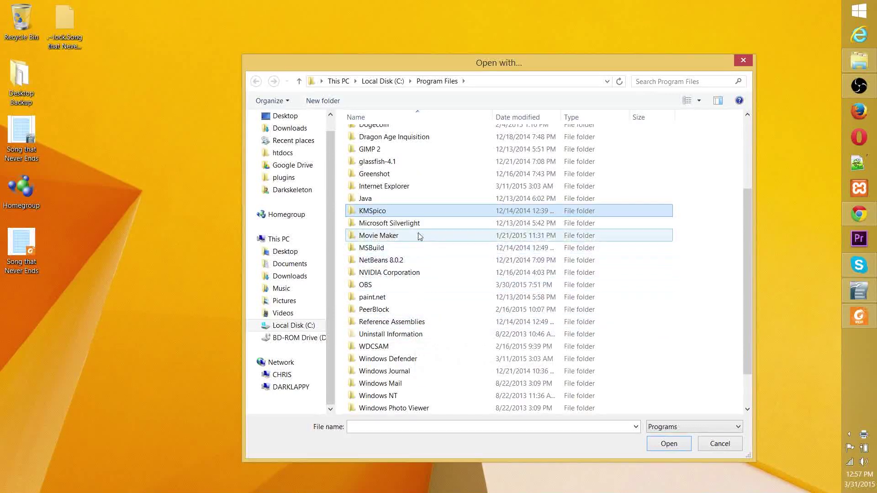
scroll(416, 246, "up", 3)
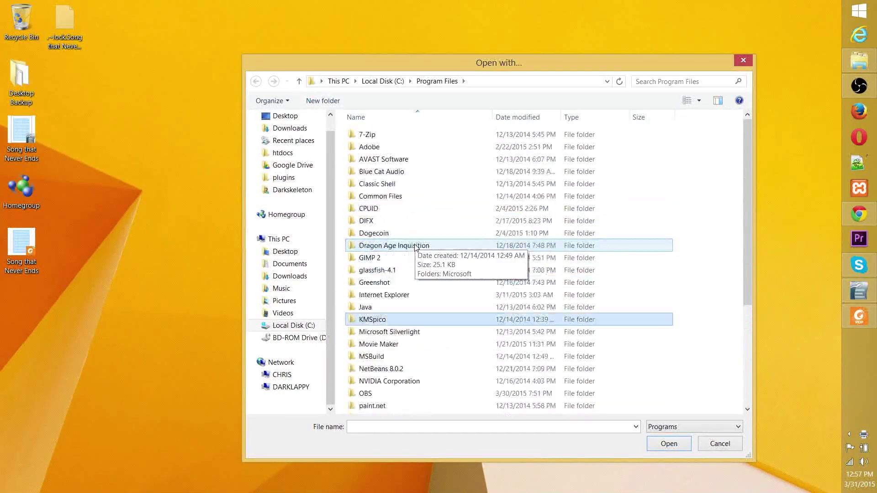
scroll(416, 247, "down", 4)
left_click(295, 325)
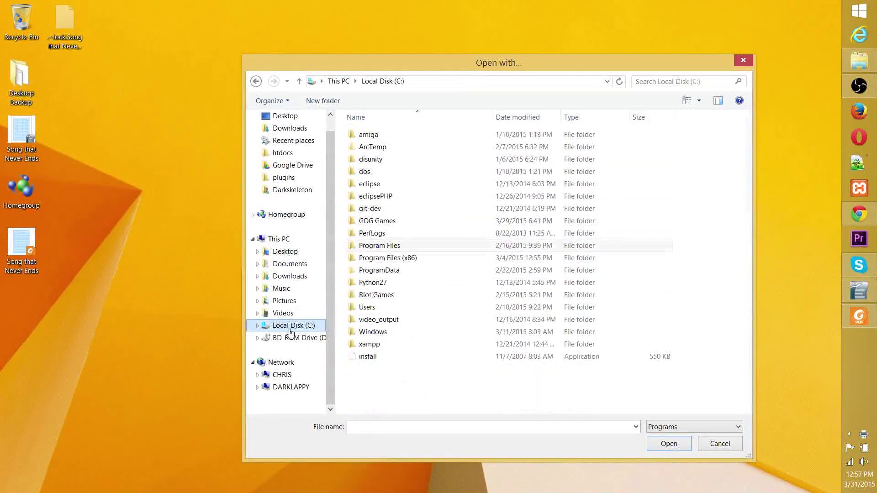
Open soffice from Program Files (x86)\OpenOffice 4\program to load the PDF
double_click(434, 258)
scroll(464, 296, "down", 5)
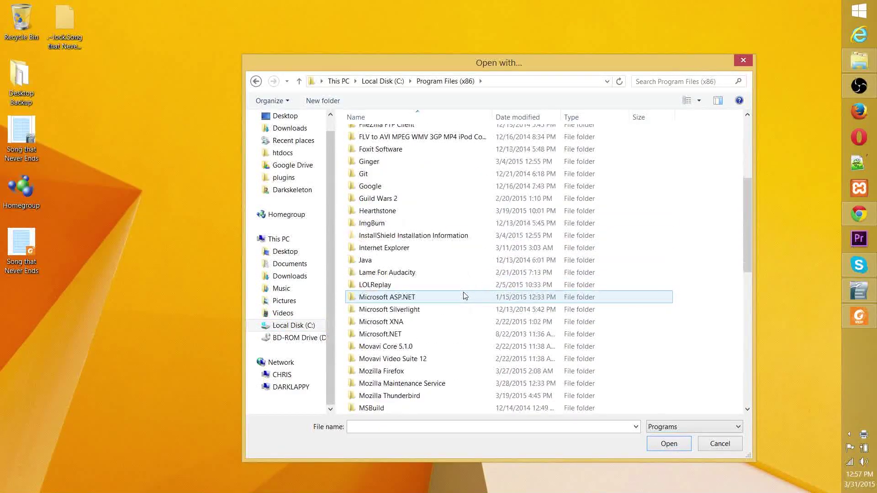
scroll(464, 296, "down", 4)
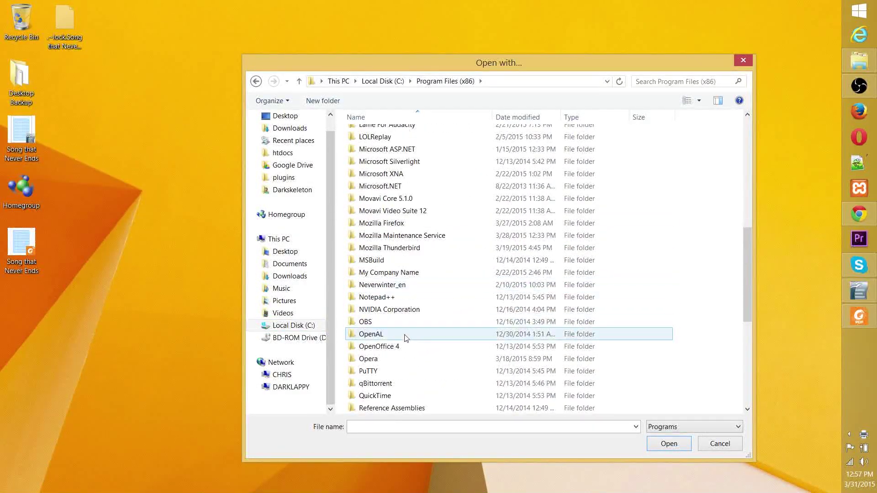
double_click(407, 346)
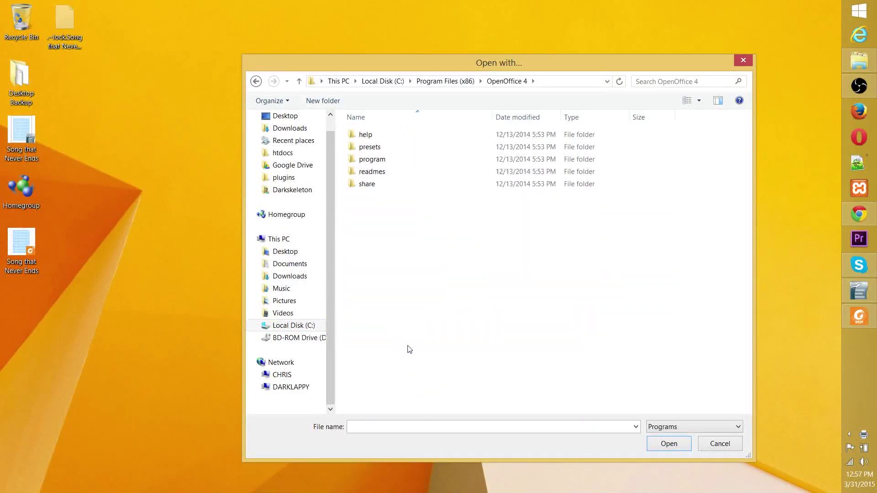
double_click(379, 160)
scroll(402, 233, "down", 1)
double_click(402, 284)
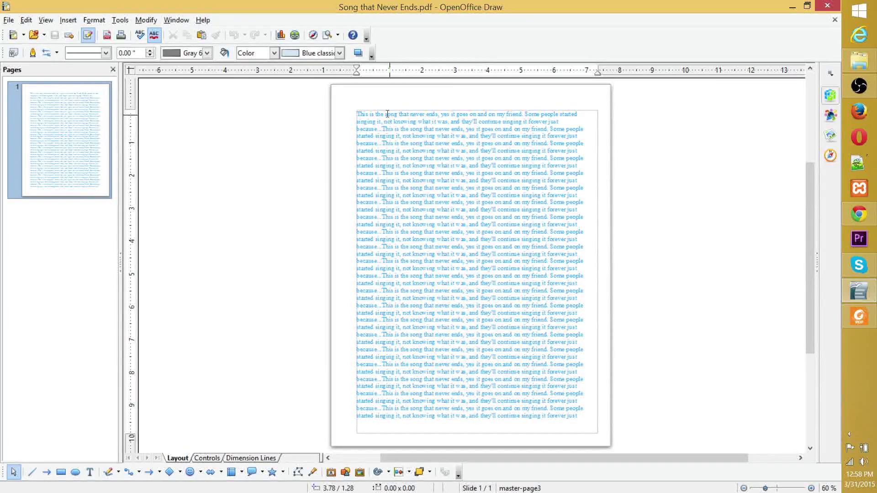
left_click(363, 113)
left_click_drag(363, 113, 398, 137)
key("ctrl+z")
left_click_drag(601, 423, 468, 75)
left_click(9, 20)
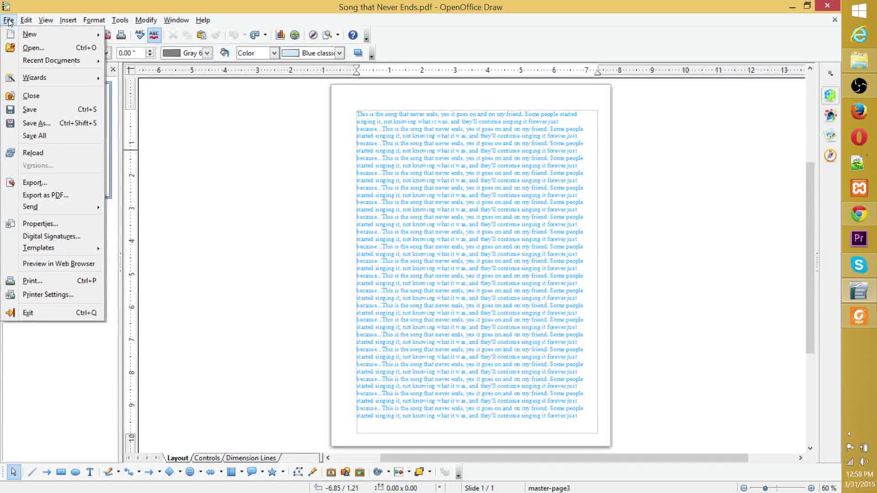
Export the page as a JPEG named Song that Never Ends to the Desktop
left_click(64, 184)
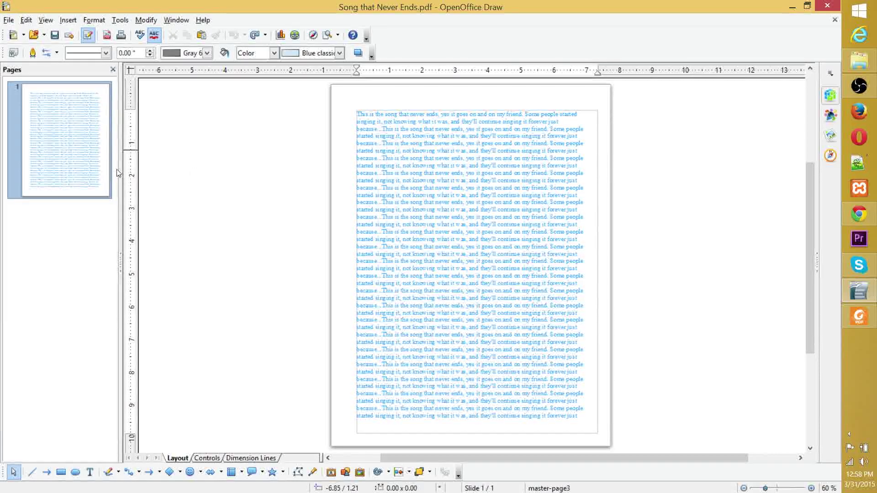
left_click(277, 244)
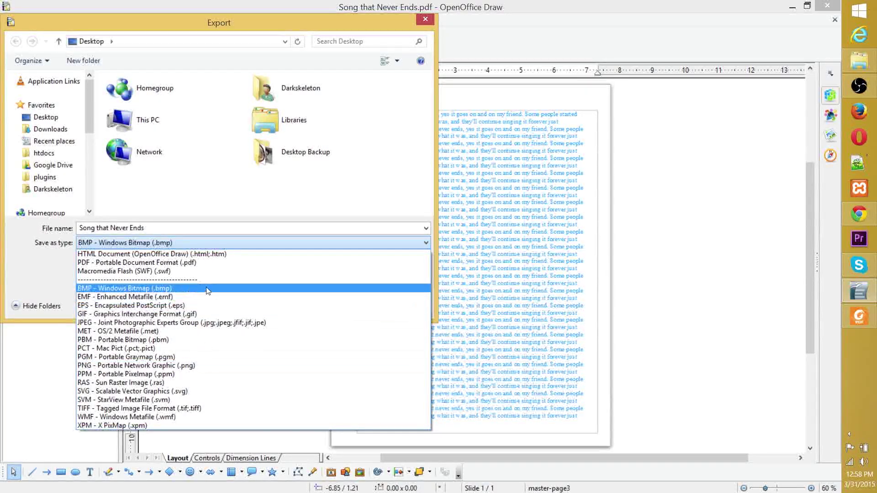
left_click(215, 324)
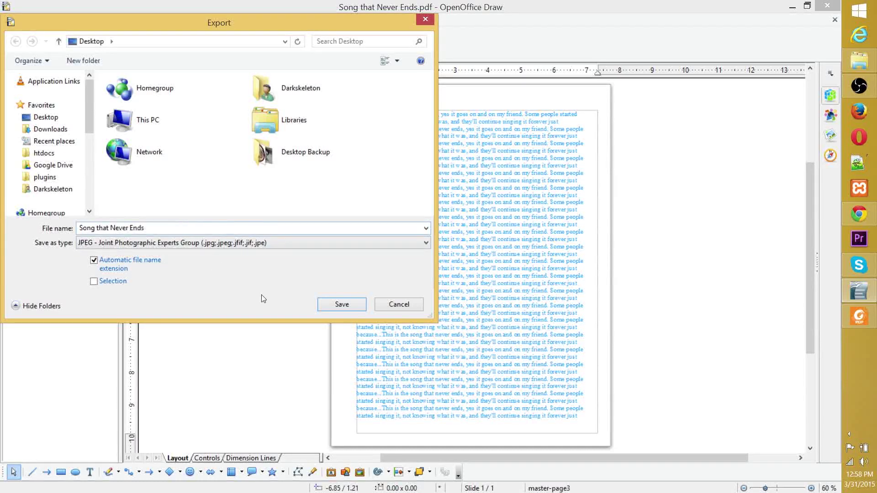
left_click(342, 304)
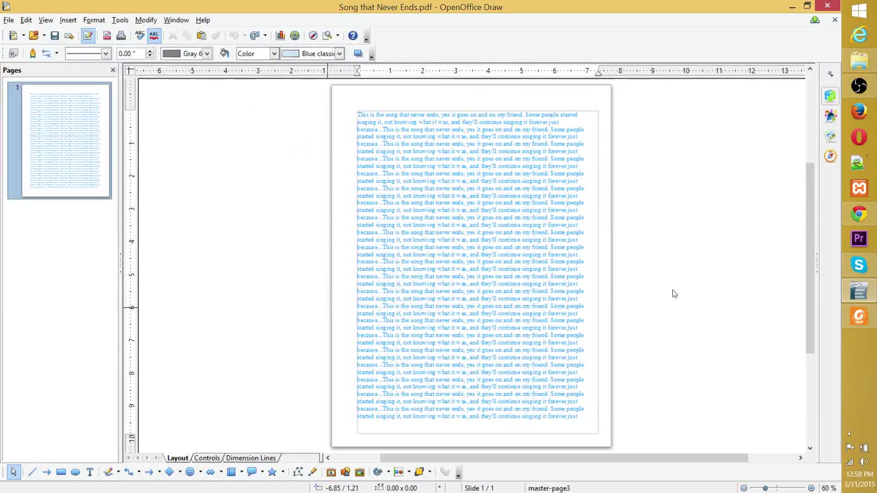
Bring Draw back and accept the JPG options: 8.50 × 11.00 inches, quality 75
left_click(793, 6)
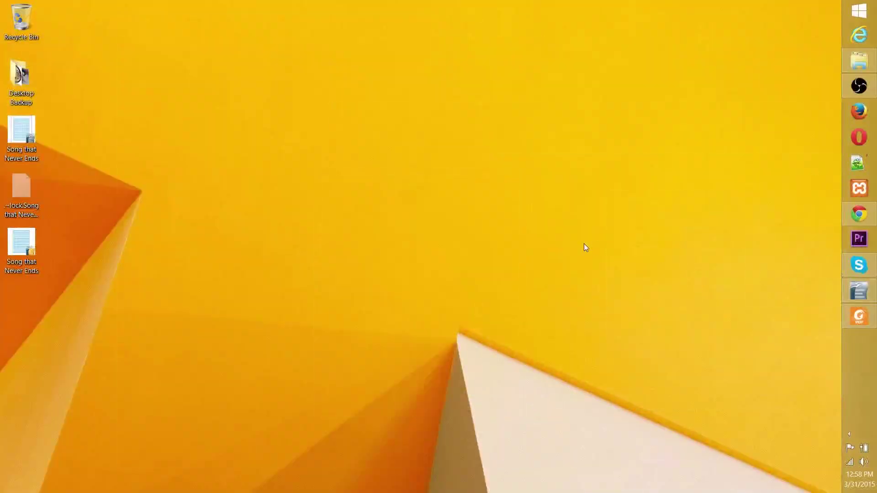
left_click(859, 317)
left_click(859, 316)
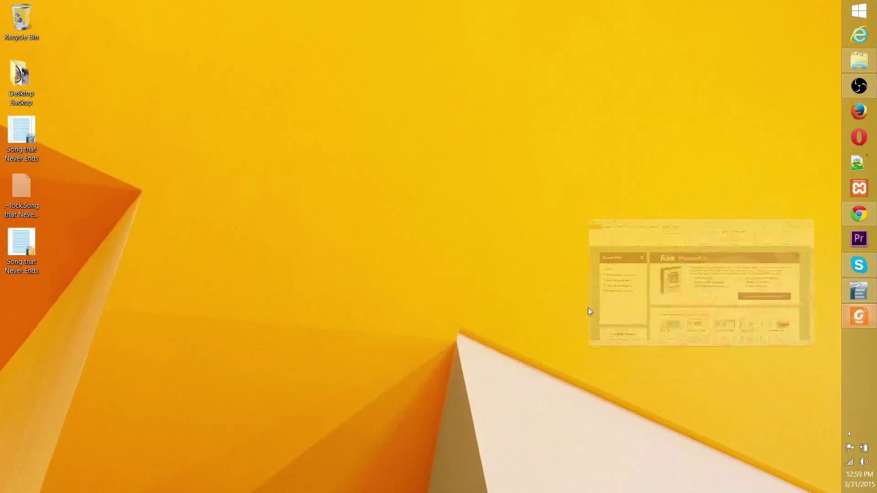
left_click(858, 291)
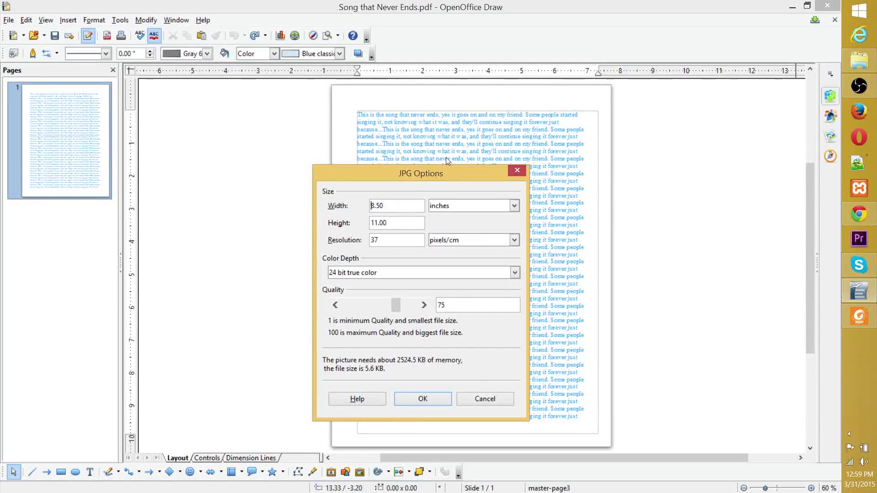
left_click(423, 399)
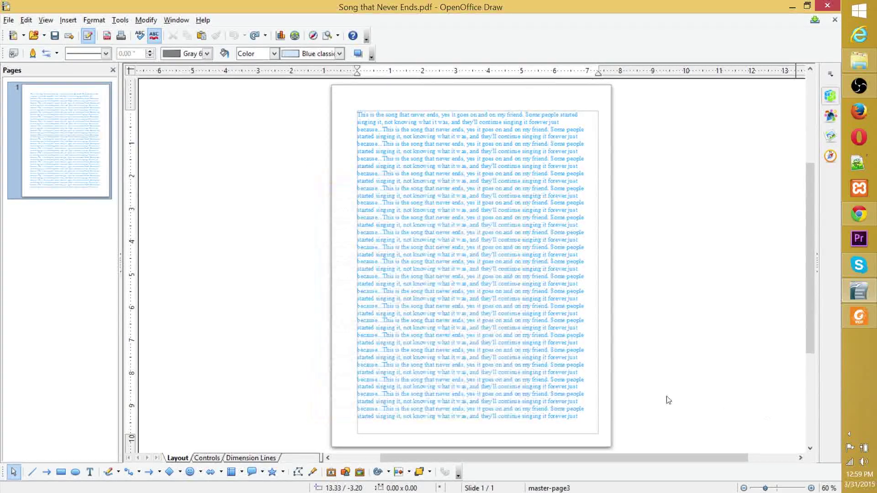
Minimize Draw and open the Song that Never Ends JPEG from the desktop
left_click(792, 7)
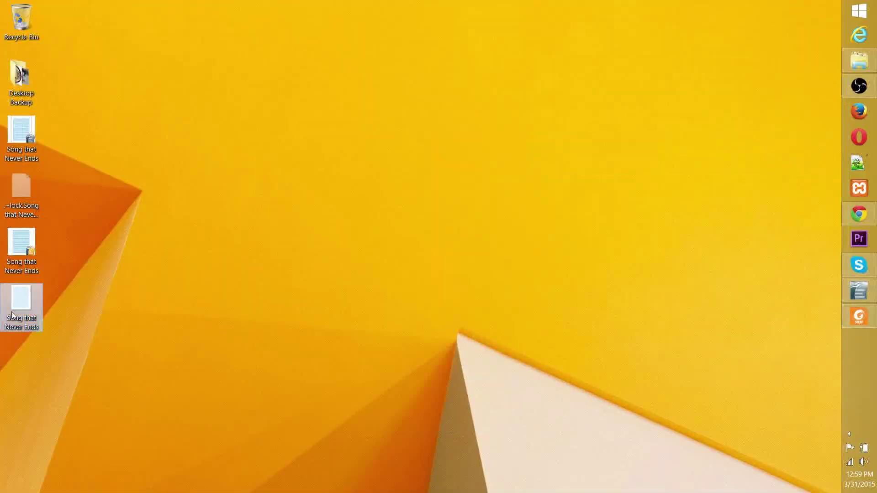
double_click(28, 299)
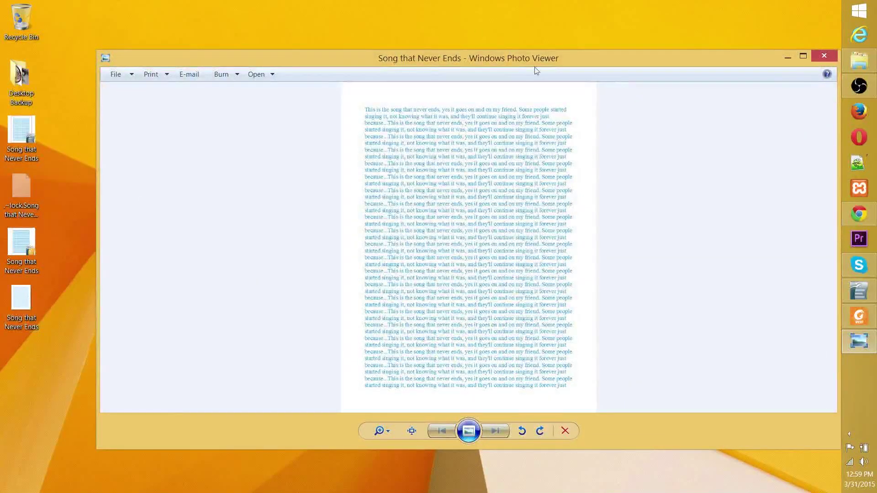